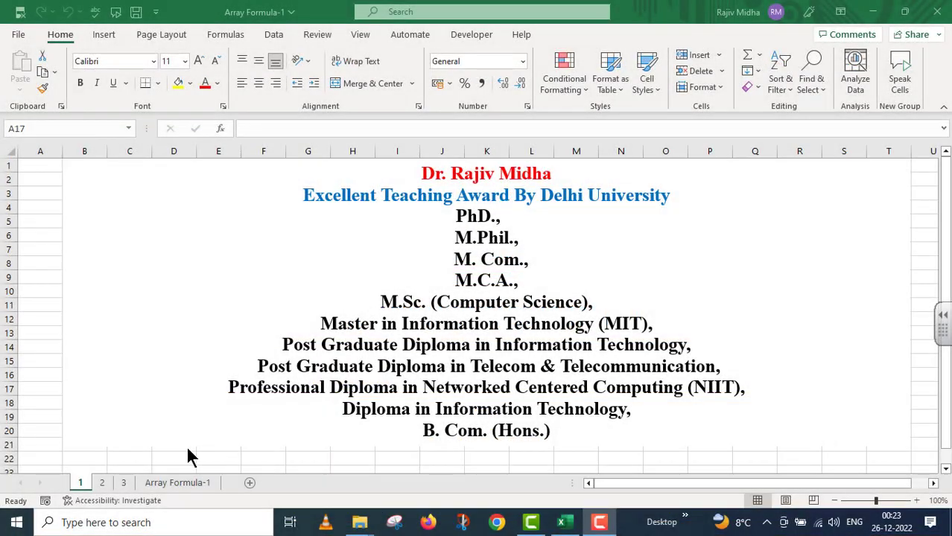
Step: On the Array Formula-1 sheet, calculate April's 2023 budget amount in C12 with =C10*$H$1
{"action": "left_click", "coordinate": [102, 484]}
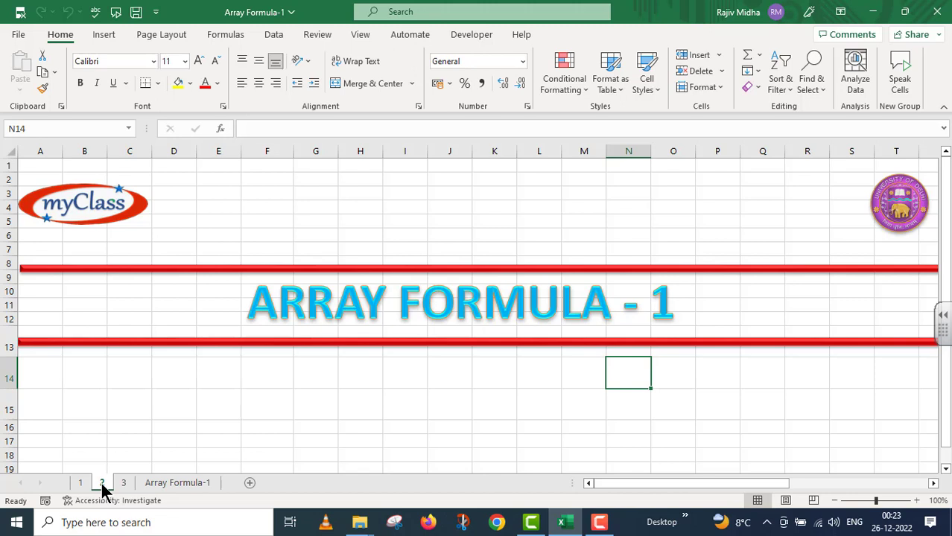
{"action": "left_click", "coordinate": [168, 482]}
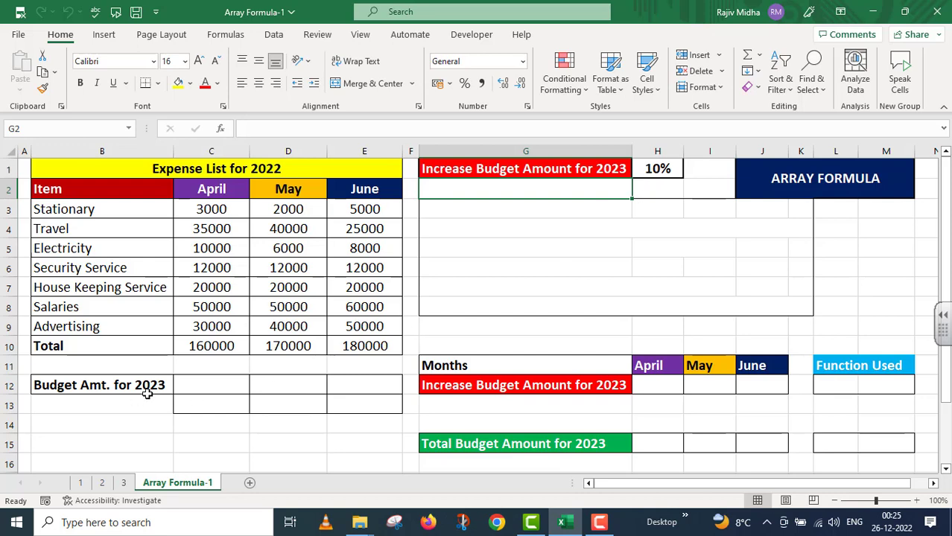
{"action": "left_click", "coordinate": [192, 383]}
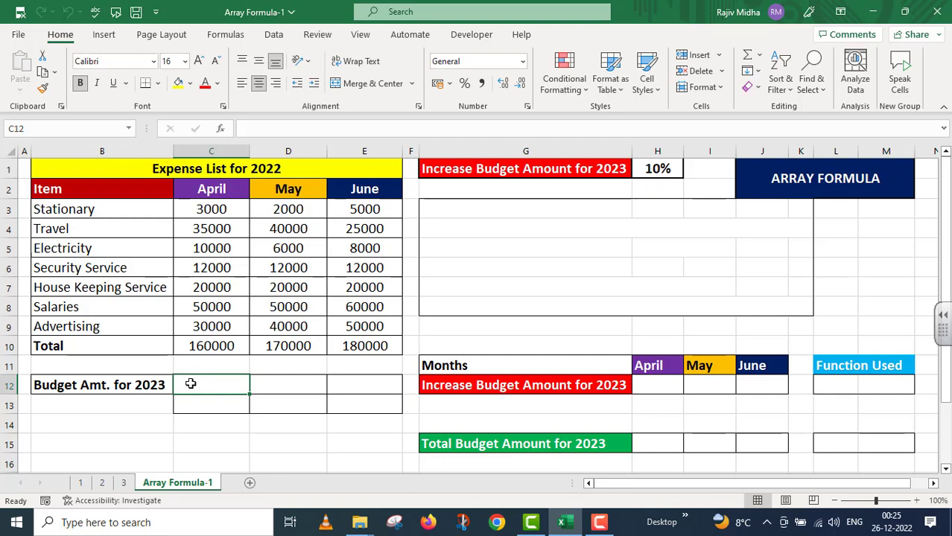
{"action": "type", "text": "="}
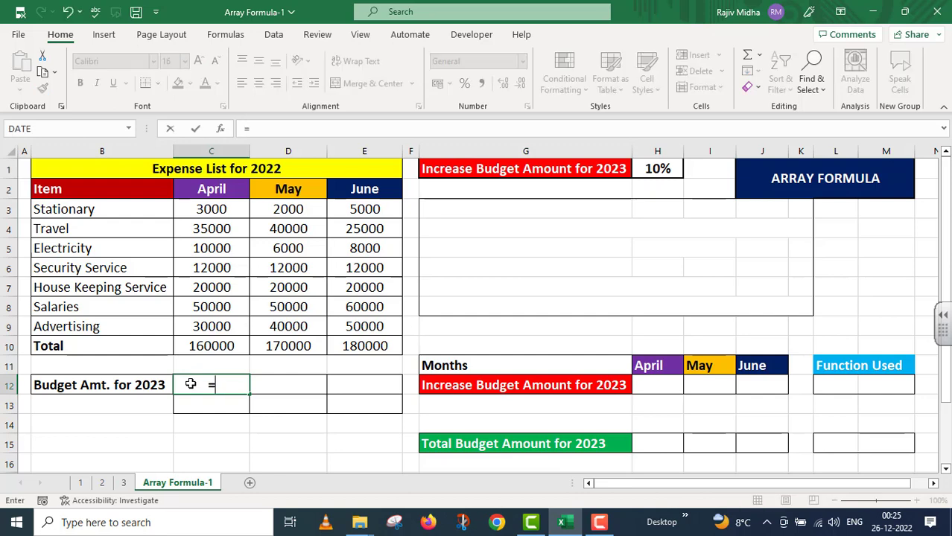
{"action": "left_click", "coordinate": [247, 348]}
{"action": "type", "text": "*"}
{"action": "left_click", "coordinate": [657, 169]}
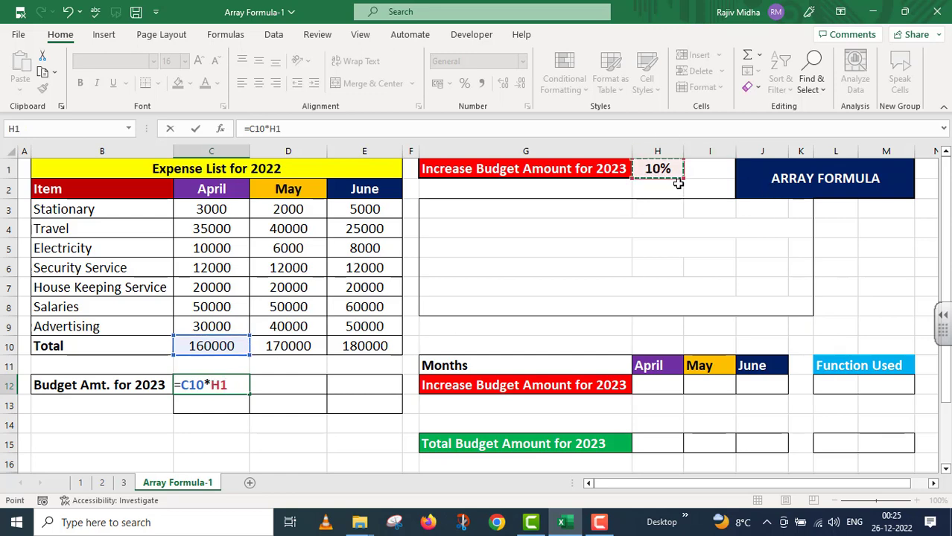
{"action": "key", "text": "F4"}
{"action": "key", "text": "Return"}
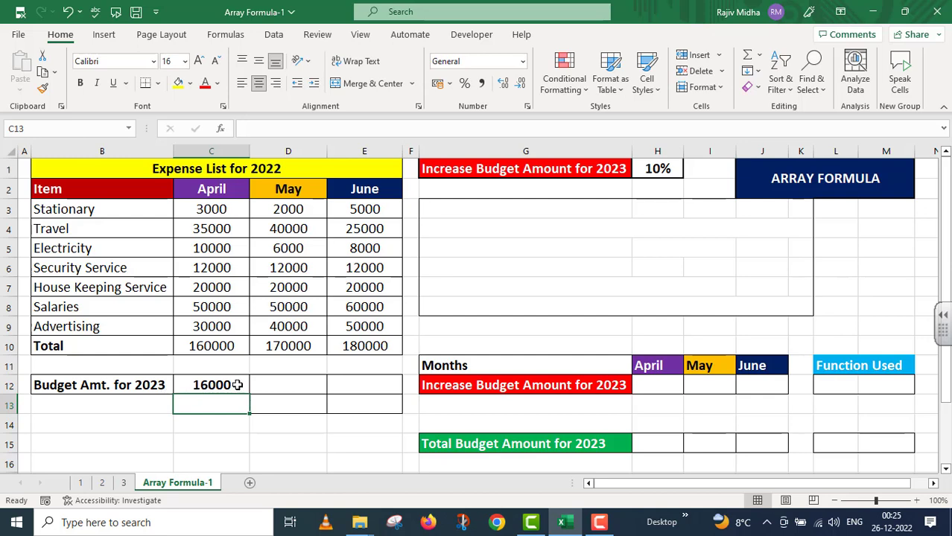
Step: Show April's budget formula as the text =C10*$H$1 in C13
{"action": "left_click", "coordinate": [231, 384]}
{"action": "left_click_drag", "start_coordinate": [307, 128], "coordinate": [237, 134]}
{"action": "key", "text": "ctrl+c"}
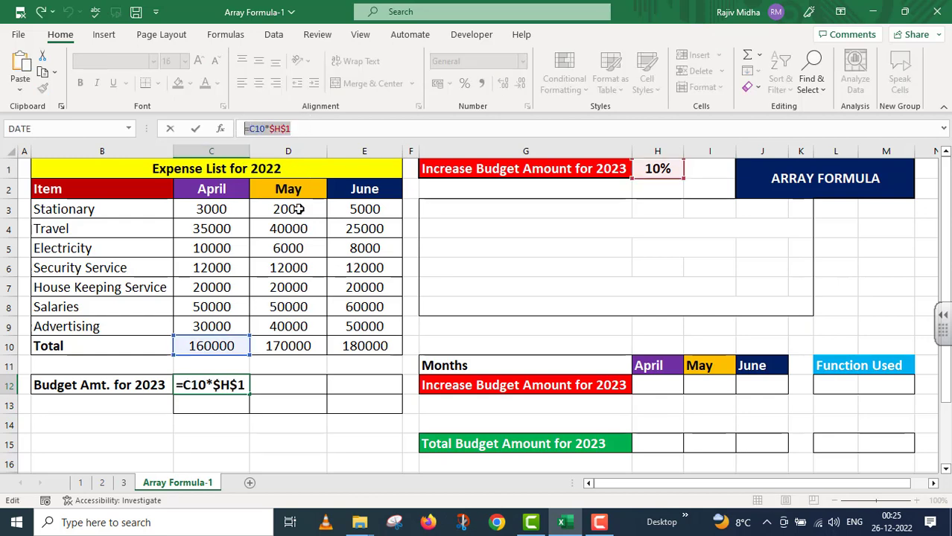
{"action": "key", "text": "Return"}
{"action": "double_click", "coordinate": [183, 400]}
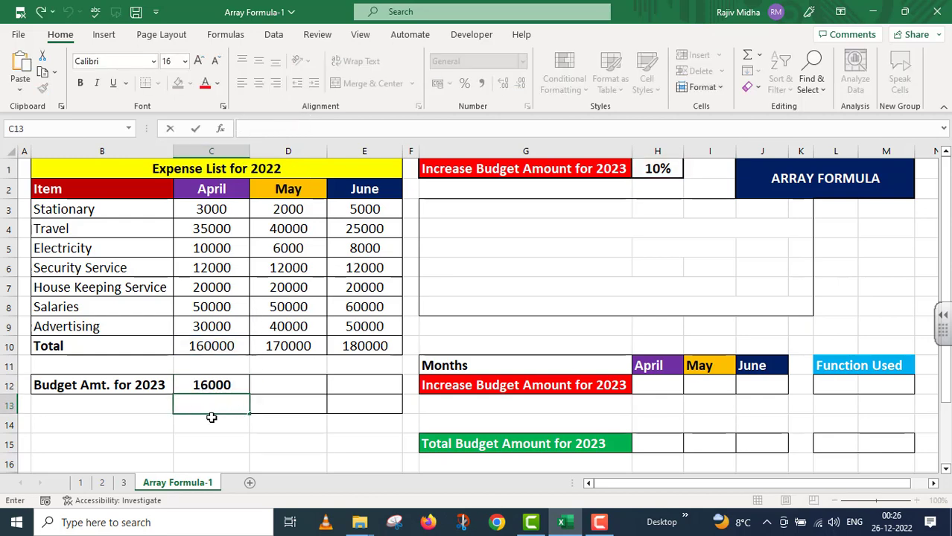
{"action": "type", "text": "'"}
{"action": "key", "text": "ctrl+v"}
Step: Calculate May's 2023 budget amount in D12 with =D10*$H$1
{"action": "left_click", "coordinate": [277, 383]}
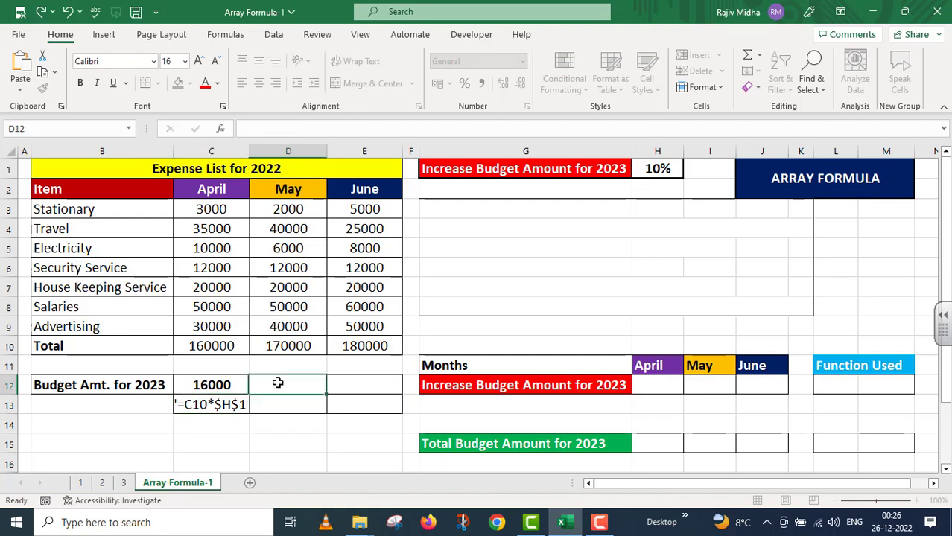
{"action": "type", "text": "="}
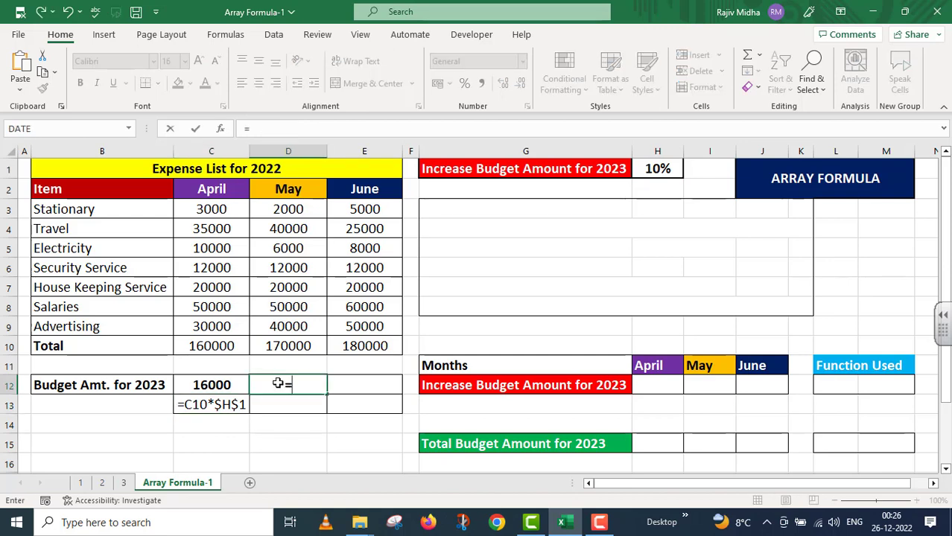
{"action": "left_click", "coordinate": [287, 344]}
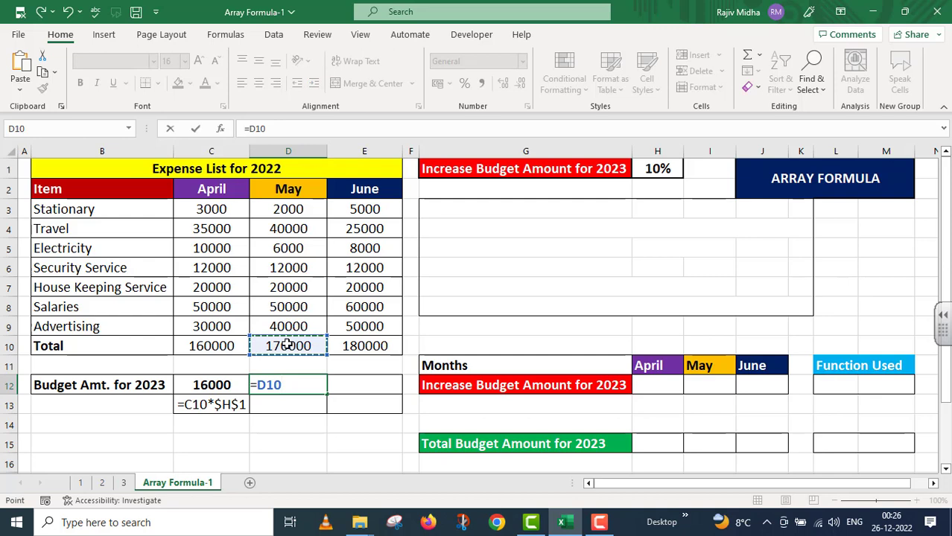
{"action": "type", "text": "*"}
{"action": "left_click", "coordinate": [647, 166]}
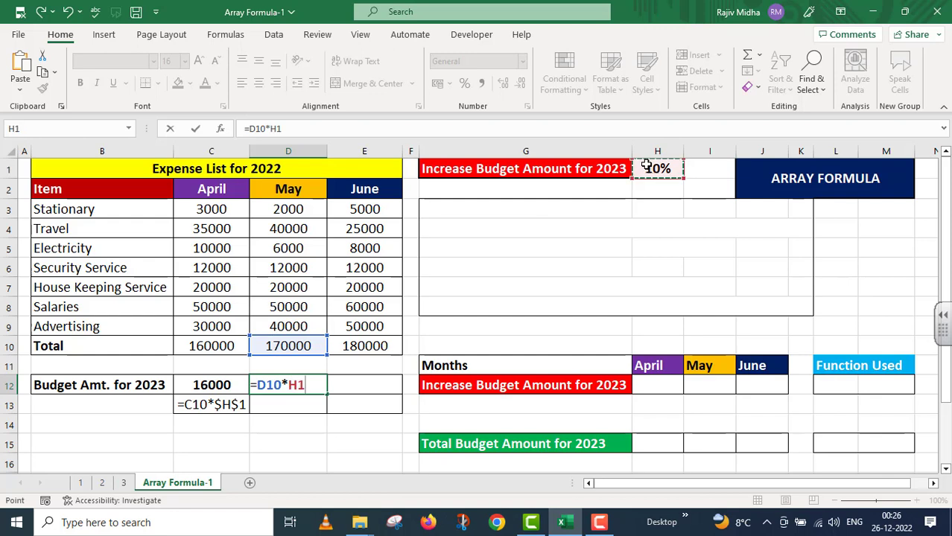
{"action": "key", "text": "F4"}
{"action": "key", "text": "Return"}
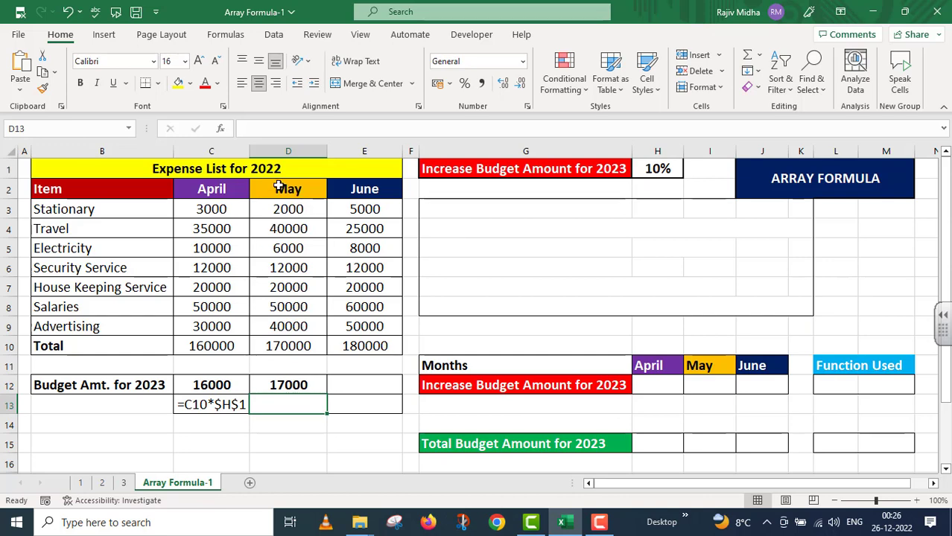
Step: Show May's budget formula as the text =D10*$H$1 in D13
{"action": "left_click", "coordinate": [311, 385]}
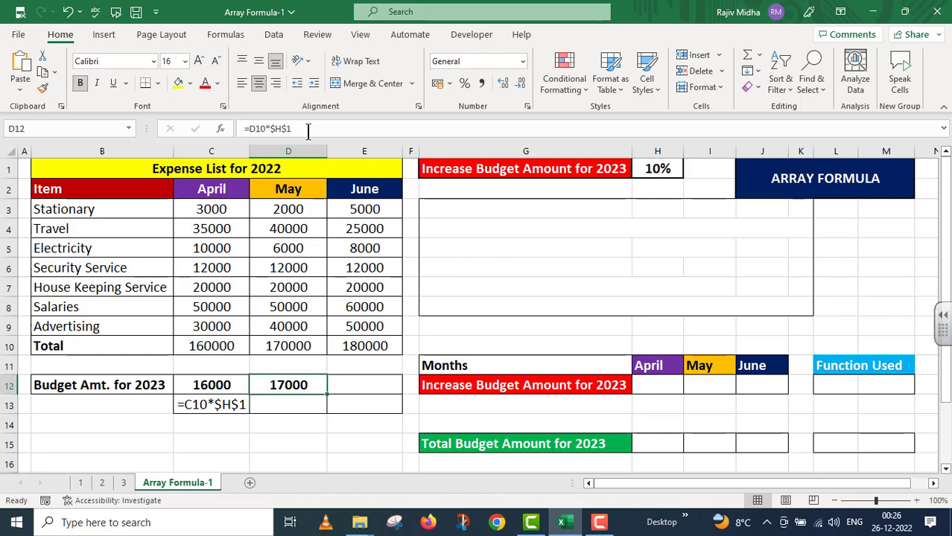
{"action": "left_click", "coordinate": [287, 128]}
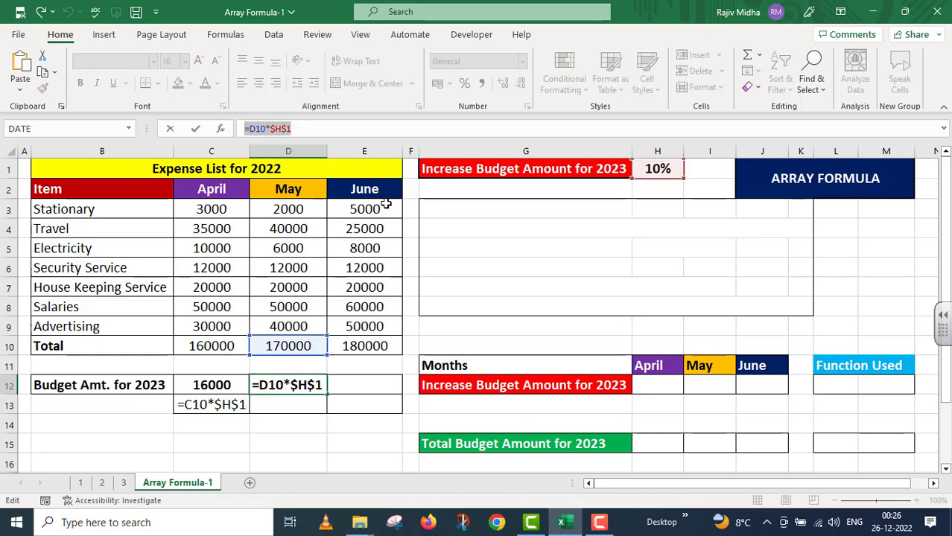
{"action": "key", "text": "Return"}
{"action": "key", "text": "F2"}
{"action": "key", "text": "ctrl+v"}
{"action": "key", "text": "Home"}
{"action": "type", "text": "'"}
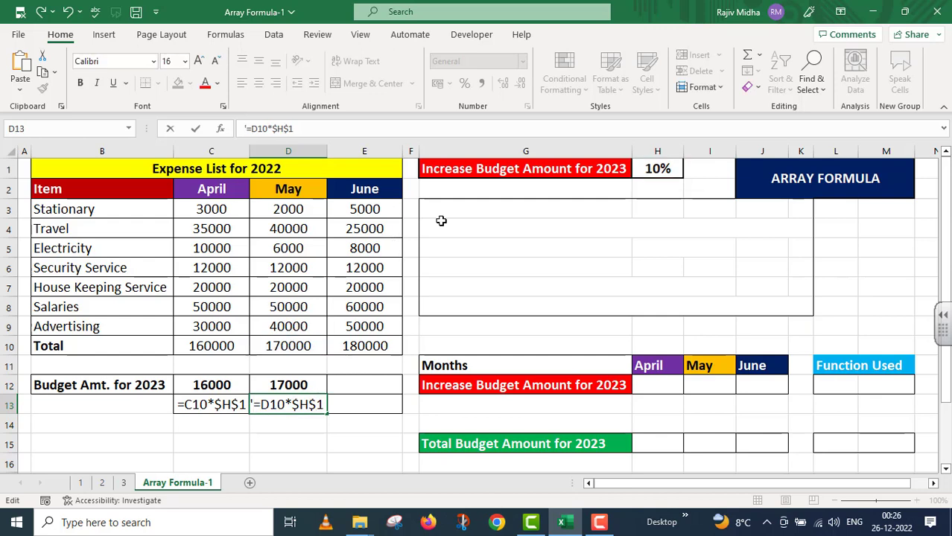
Step: Calculate June's 2023 budget amount in E12 with =E10*$H$1
{"action": "left_click", "coordinate": [338, 385]}
{"action": "type", "text": "="}
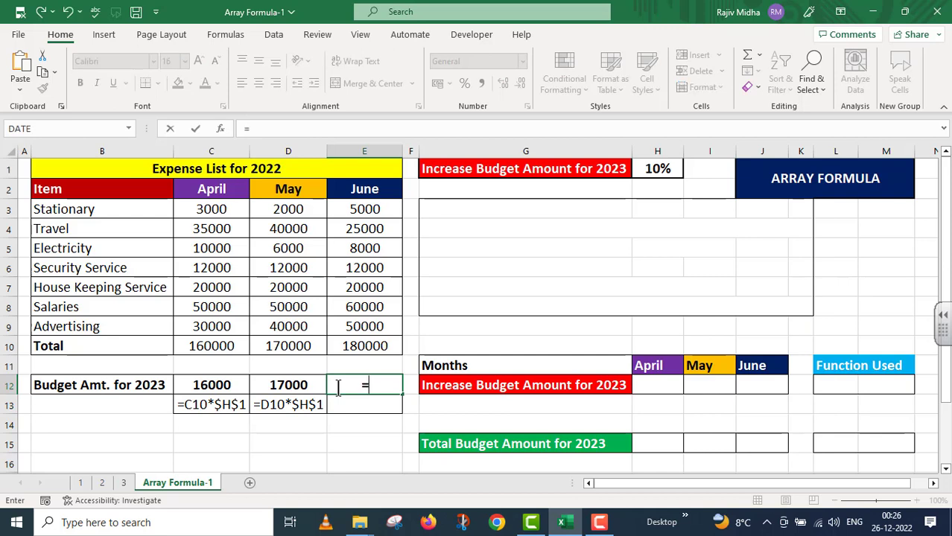
{"action": "left_click", "coordinate": [363, 348]}
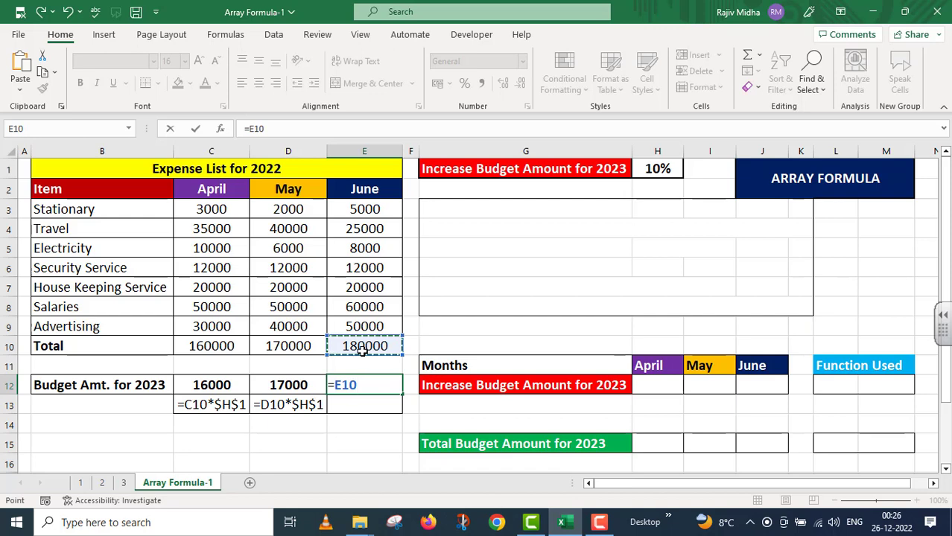
{"action": "type", "text": "*"}
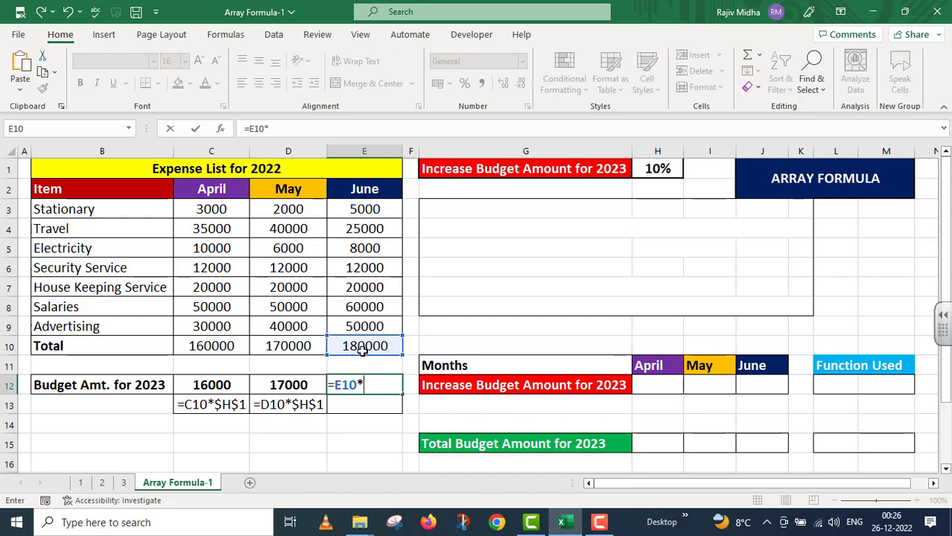
{"action": "left_click", "coordinate": [655, 170]}
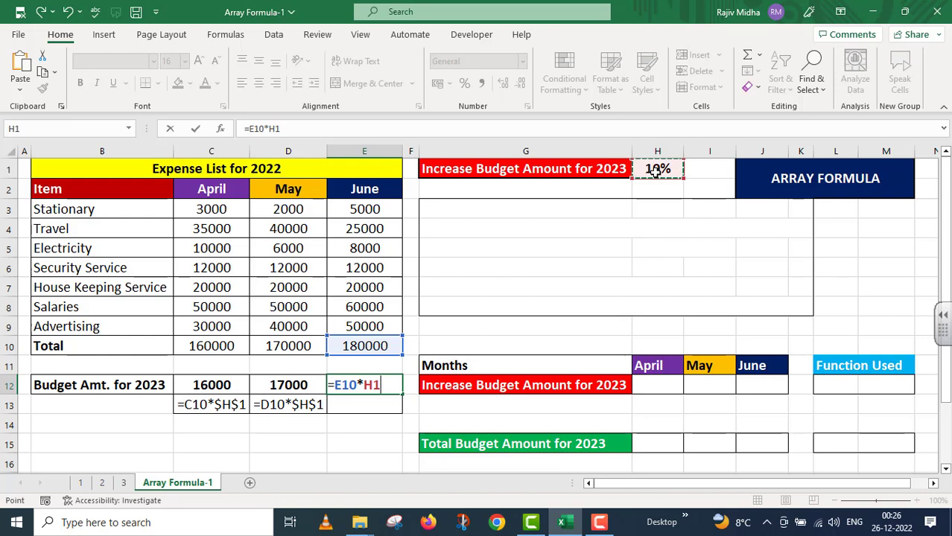
{"action": "key", "text": "F4"}
{"action": "key", "text": "Return"}
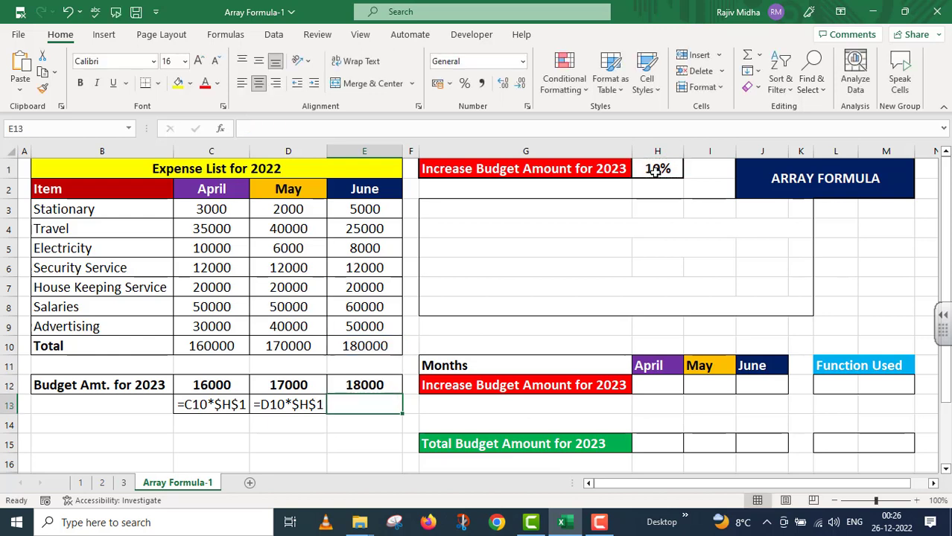
Step: Show June's budget formula as the text =E10*$H$1 in E13
{"action": "left_click", "coordinate": [353, 385]}
{"action": "left_click_drag", "start_coordinate": [290, 129], "coordinate": [244, 129]}
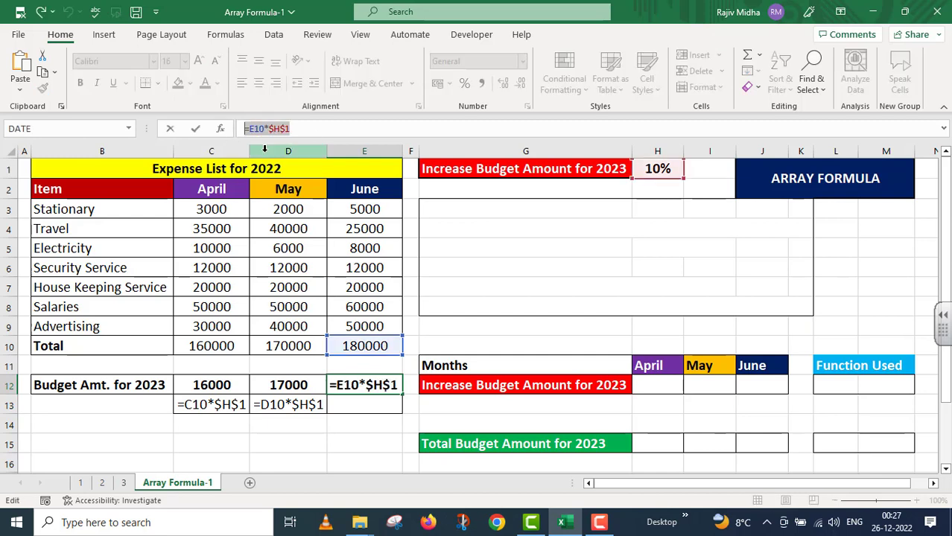
{"action": "key", "text": "Return"}
{"action": "type", "text": "'"}
{"action": "key", "text": "ctrl+v"}
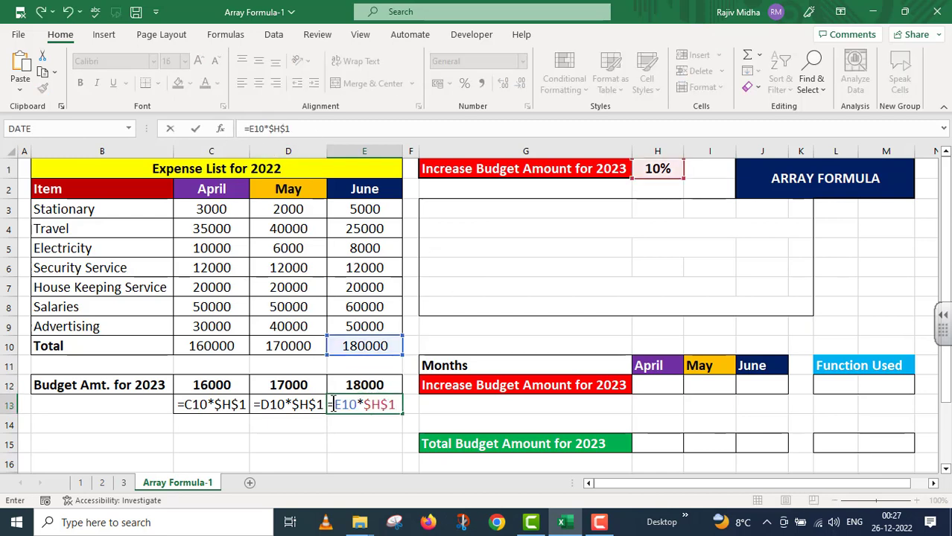
{"action": "left_click", "coordinate": [328, 405]}
{"action": "type", "text": "'"}
{"action": "key", "text": "Return"}
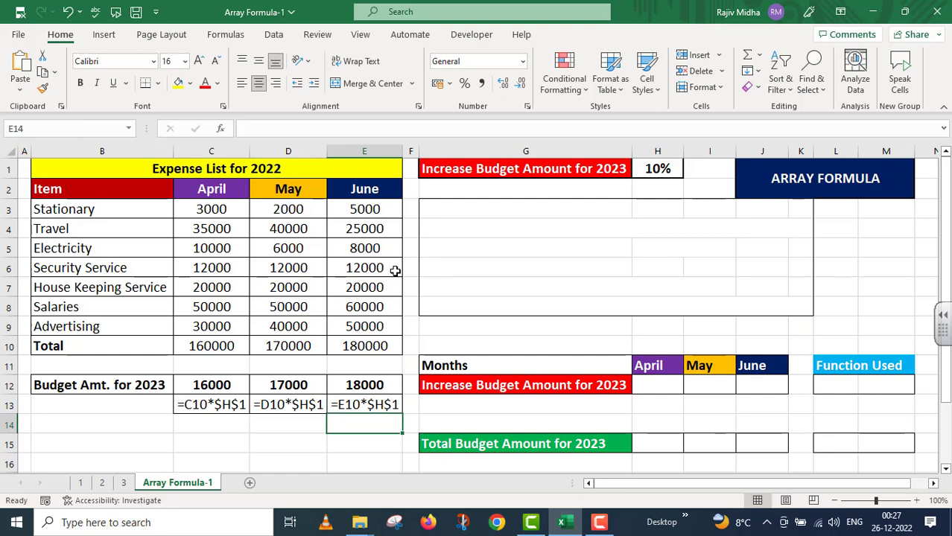
Step: Fill the April to June budget increases in H12:J12 with the single array formula =$H$1*C10:E10
{"action": "left_click", "coordinate": [643, 383]}
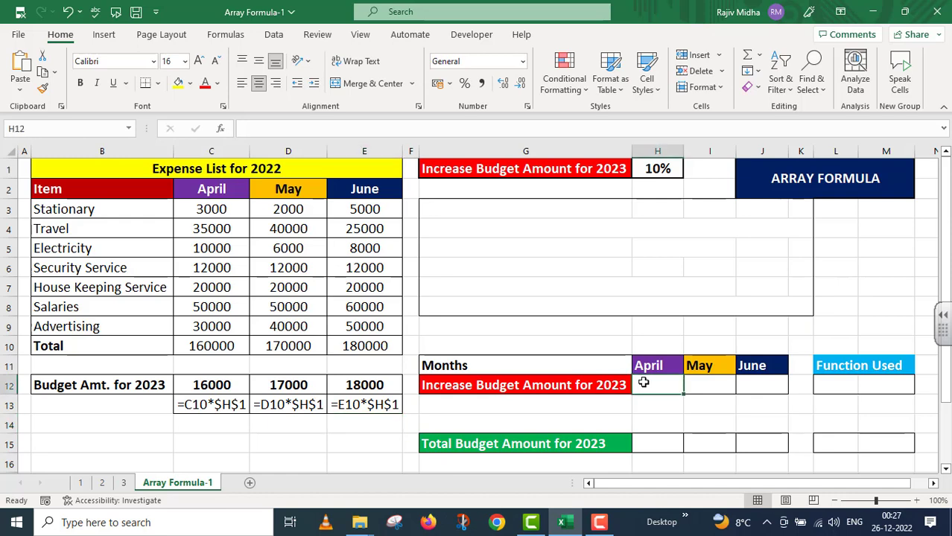
{"action": "left_click_drag", "start_coordinate": [655, 383], "coordinate": [752, 386]}
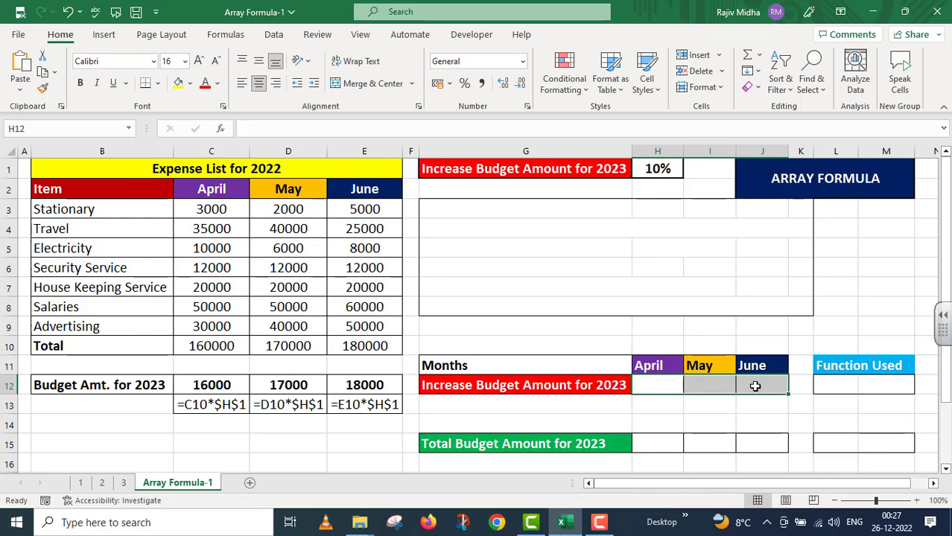
{"action": "left_click", "coordinate": [248, 125]}
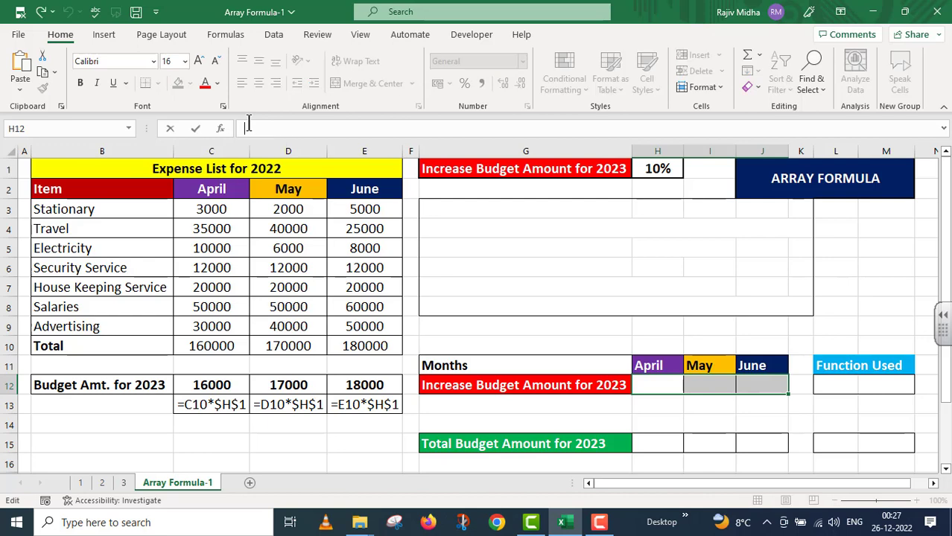
{"action": "type", "text": "="}
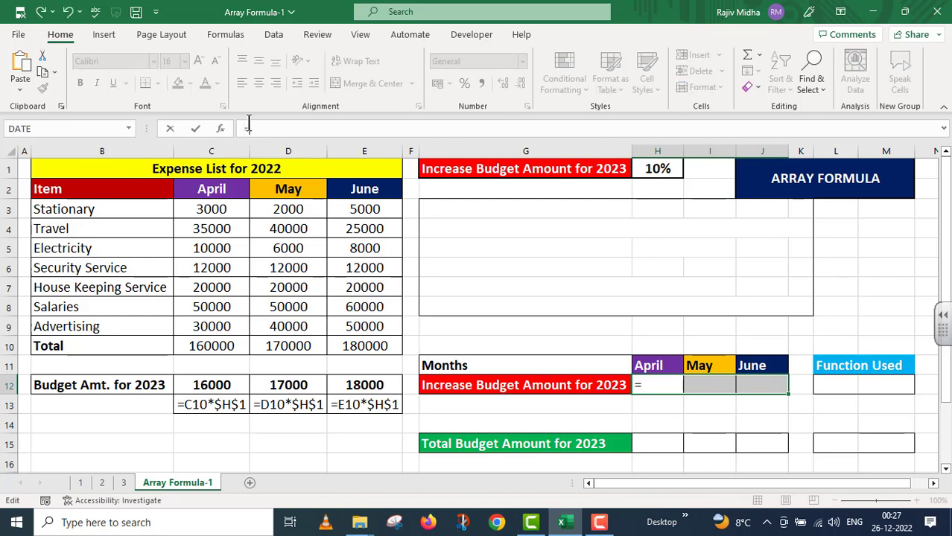
{"action": "left_click", "coordinate": [656, 170]}
{"action": "left_click", "coordinate": [653, 171]}
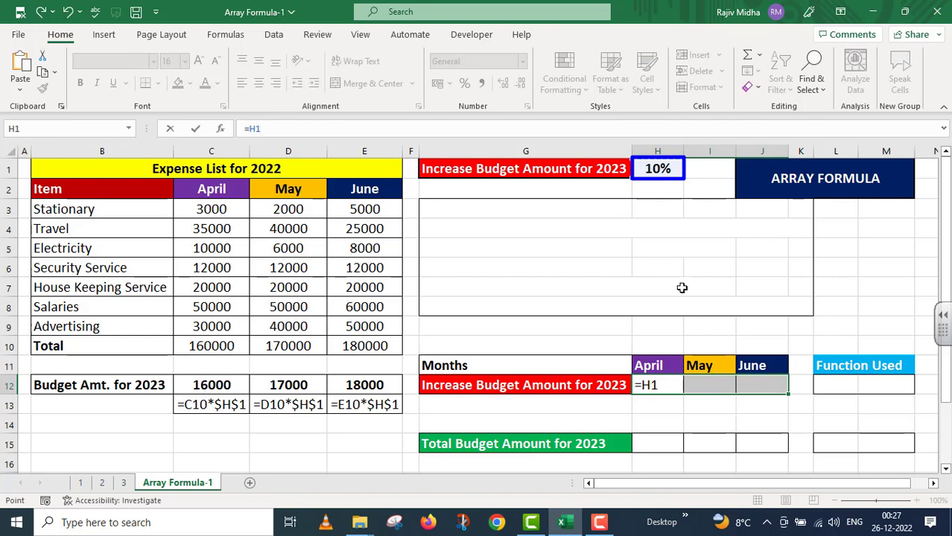
{"action": "key", "text": "F4"}
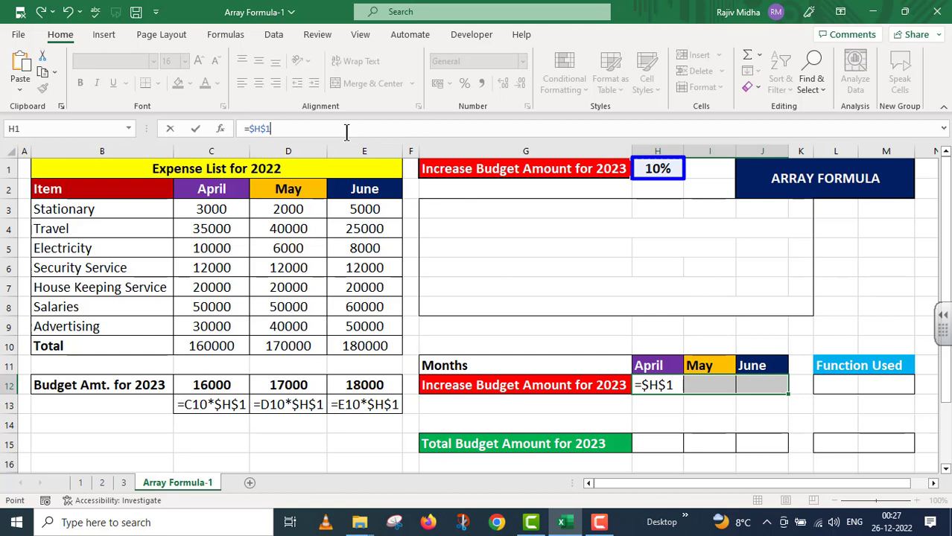
{"action": "left_click_drag", "start_coordinate": [198, 345], "coordinate": [342, 351]}
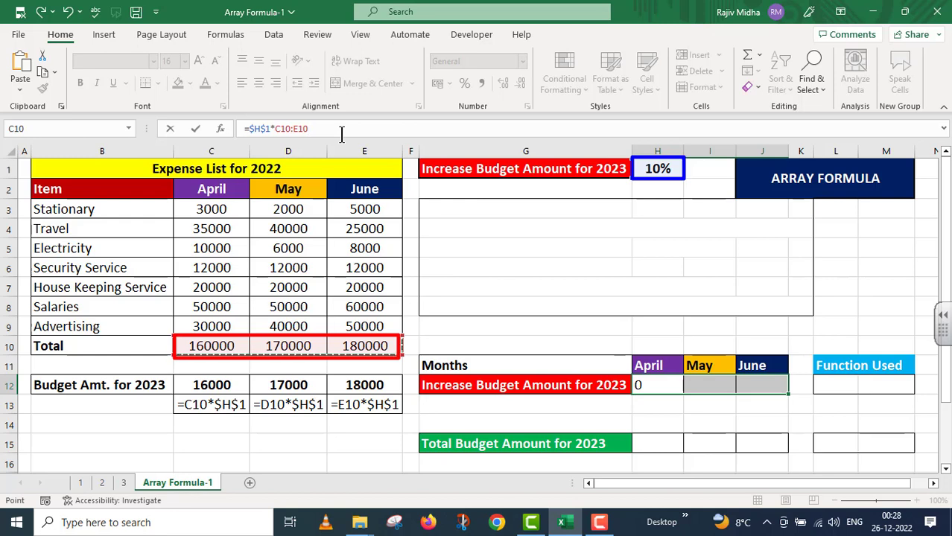
{"action": "key", "text": "ctrl+shift+Return"}
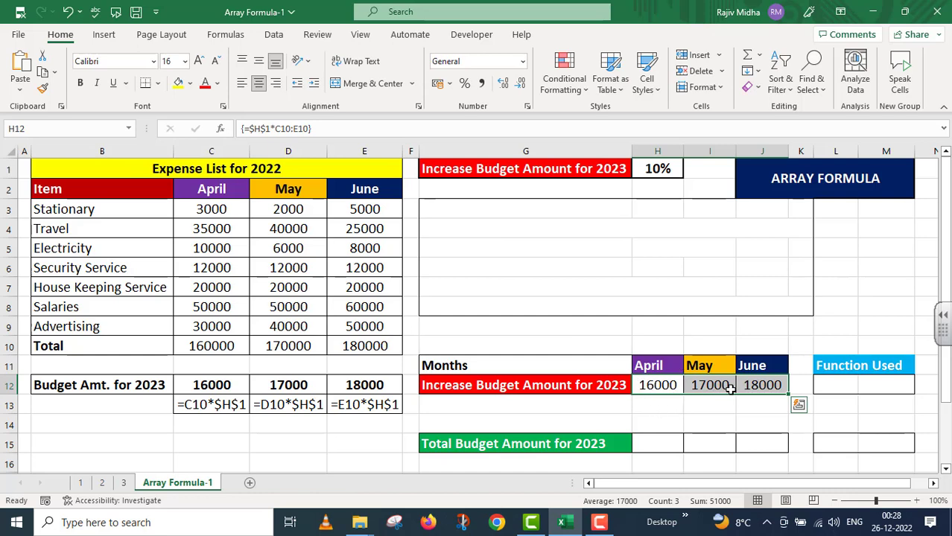
Step: Inspect the array formula in H12 and I12 of the budget increase row, keeping it entered as an array
{"action": "double_click", "coordinate": [652, 387]}
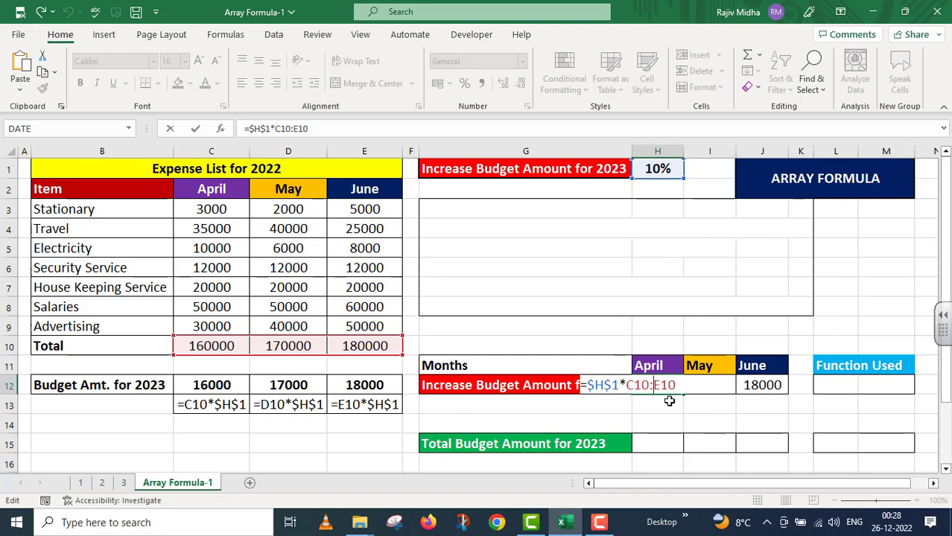
{"action": "key", "text": "ctrl+shift+Return"}
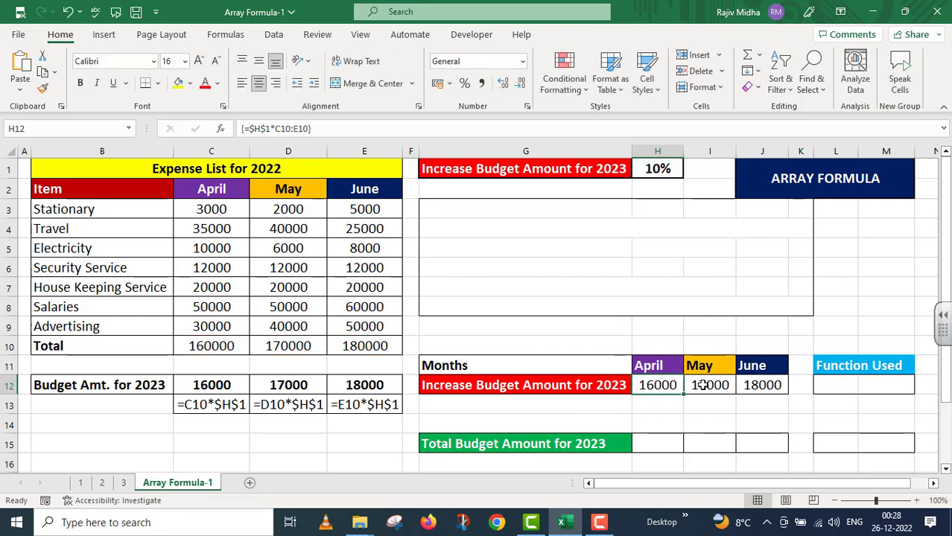
{"action": "key", "text": "F2"}
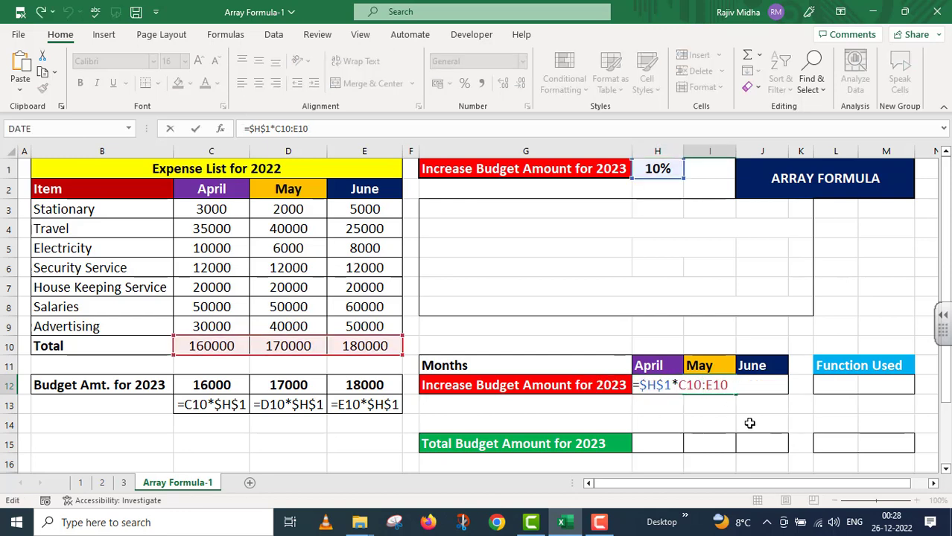
{"action": "key", "text": "ctrl+shift+Return"}
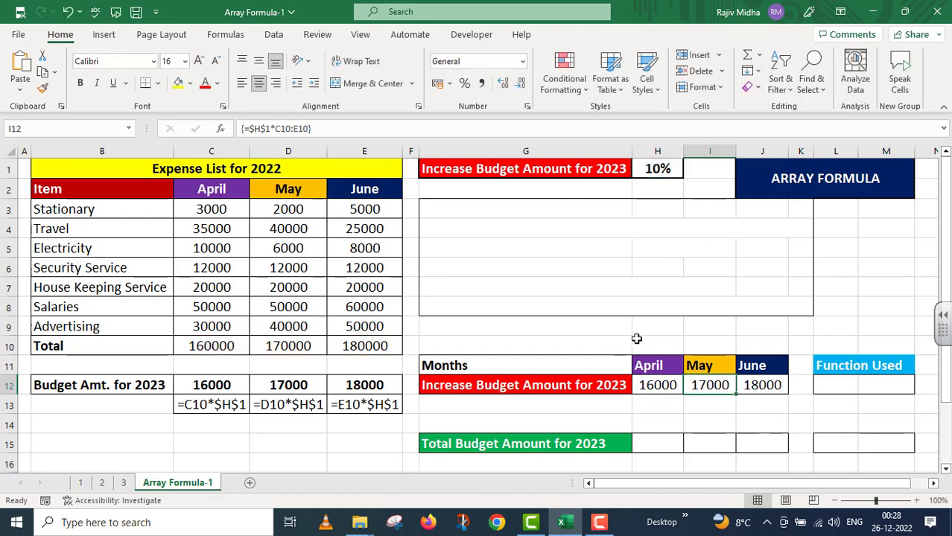
Step: Show the budget increase array formula as the text =$H$1*C10:E10 in L12 under Function Used
{"action": "left_click", "coordinate": [661, 385]}
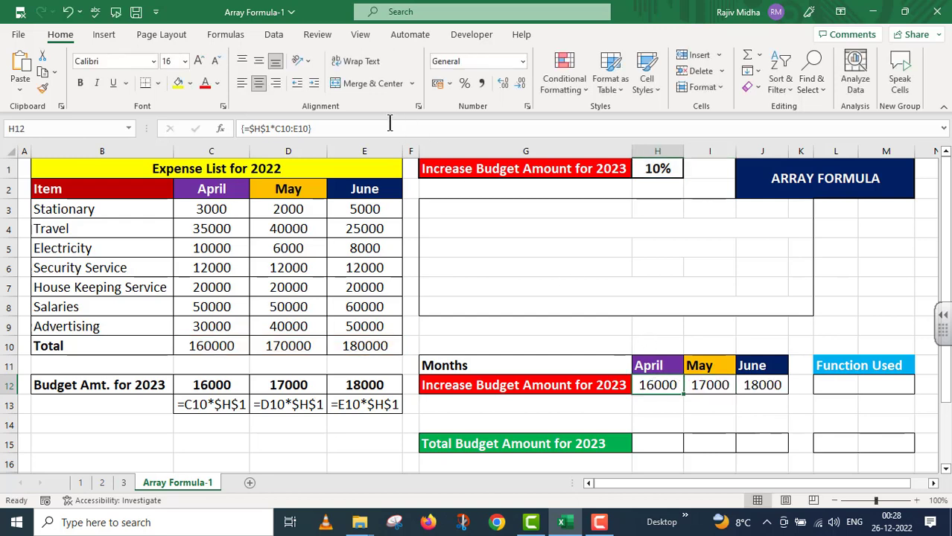
{"action": "left_click", "coordinate": [360, 126]}
{"action": "left_click_drag", "start_coordinate": [360, 125], "coordinate": [243, 127]}
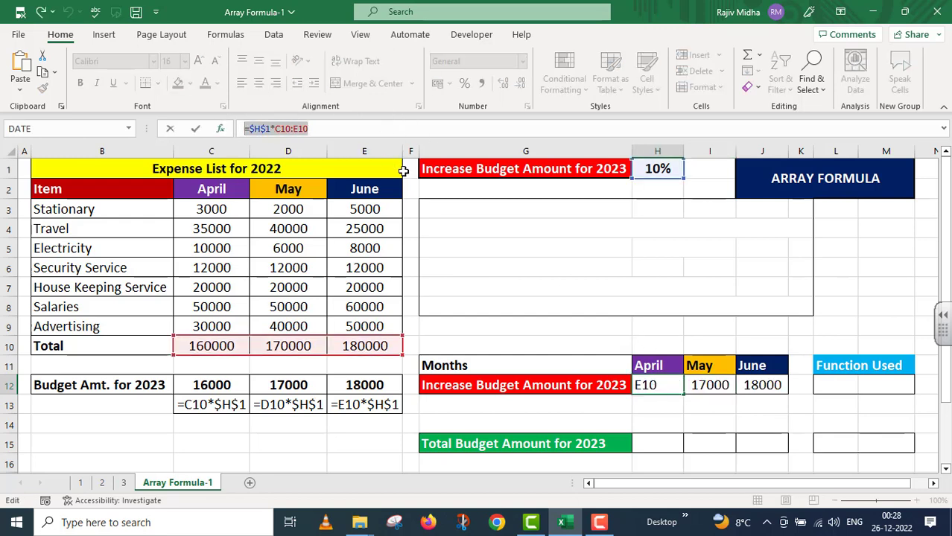
{"action": "key", "text": "ctrl+c"}
{"action": "key", "text": "Escape"}
{"action": "left_click", "coordinate": [835, 385]}
{"action": "type", "text": "'"}
{"action": "key", "text": "ctrl+v"}
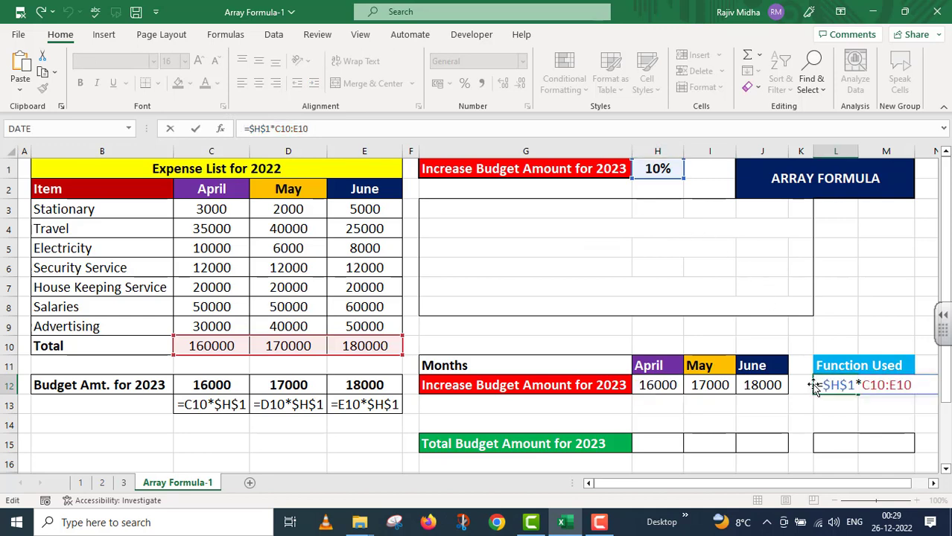
{"action": "key", "text": "Return"}
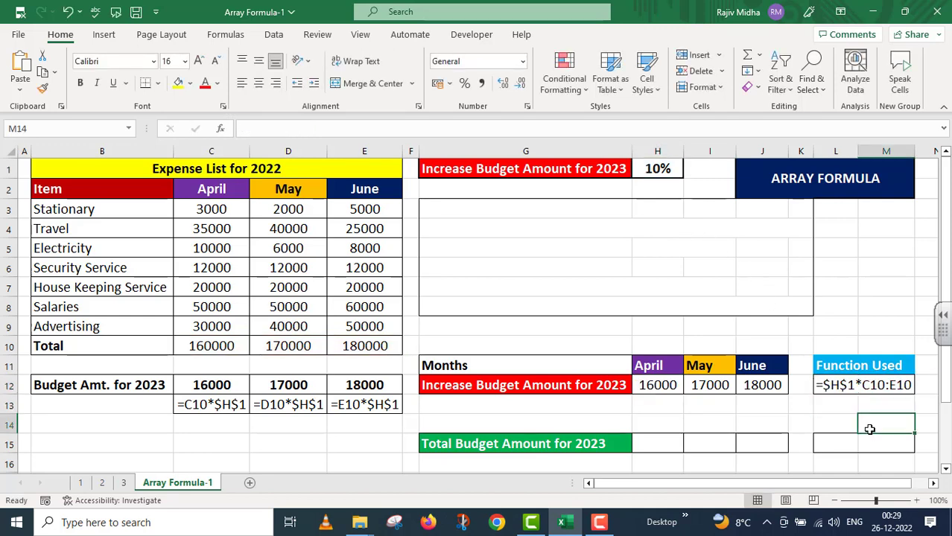
Step: Reveal the hidden Steps heading and notes in G3:G7 by giving their text a black font color
{"action": "left_click", "coordinate": [456, 211]}
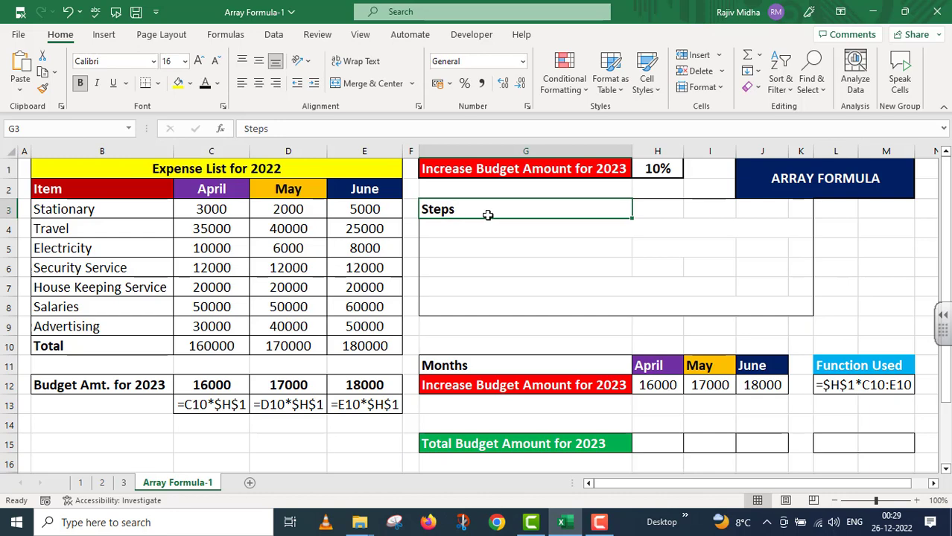
{"action": "left_click", "coordinate": [442, 225]}
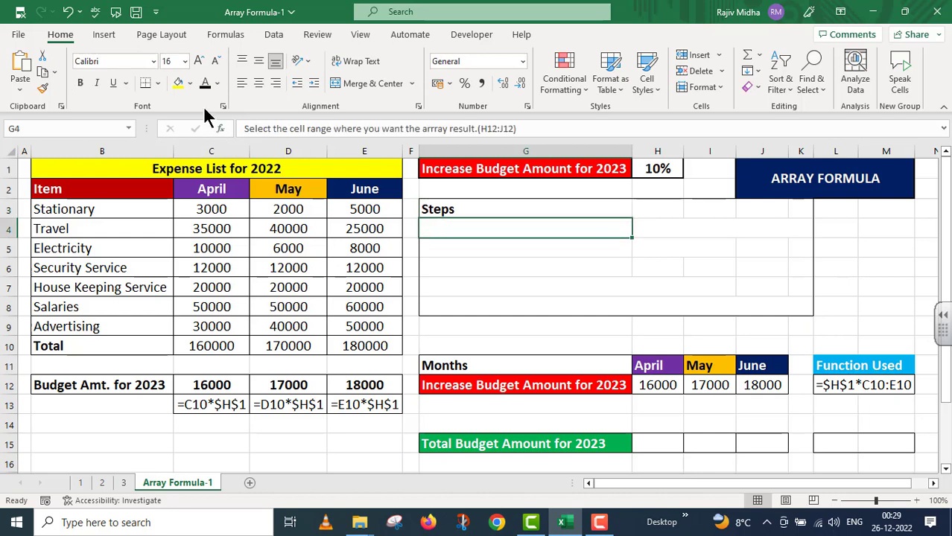
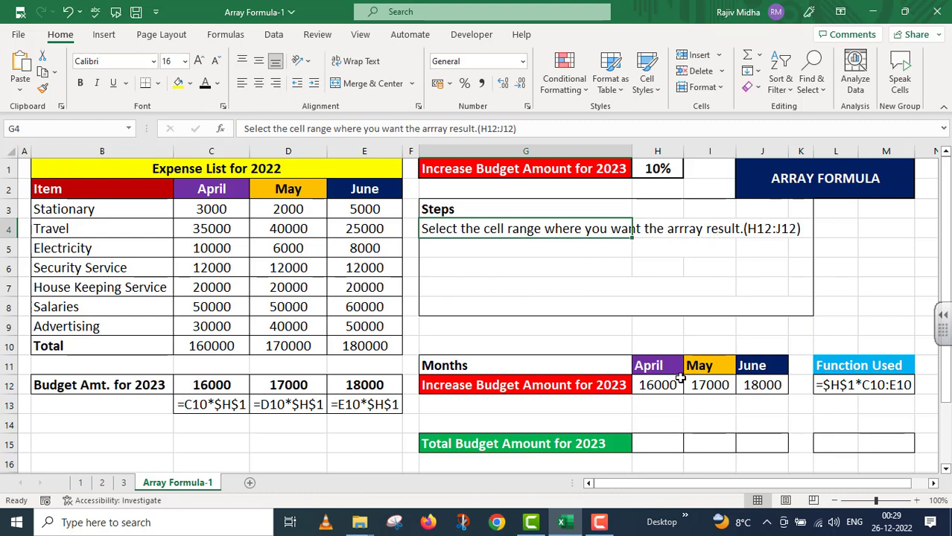
{"action": "left_click_drag", "start_coordinate": [644, 384], "coordinate": [745, 386]}
{"action": "left_click", "coordinate": [475, 247]}
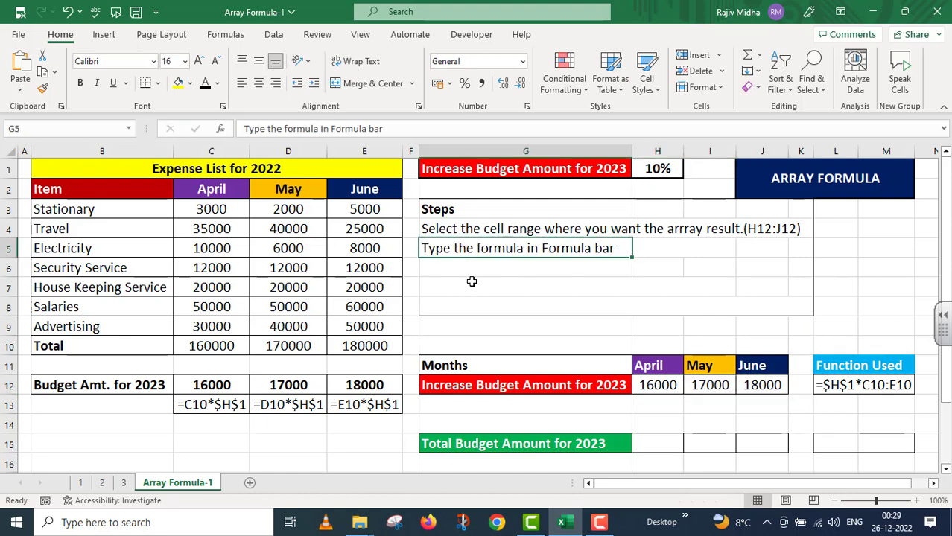
{"action": "left_click", "coordinate": [661, 384]}
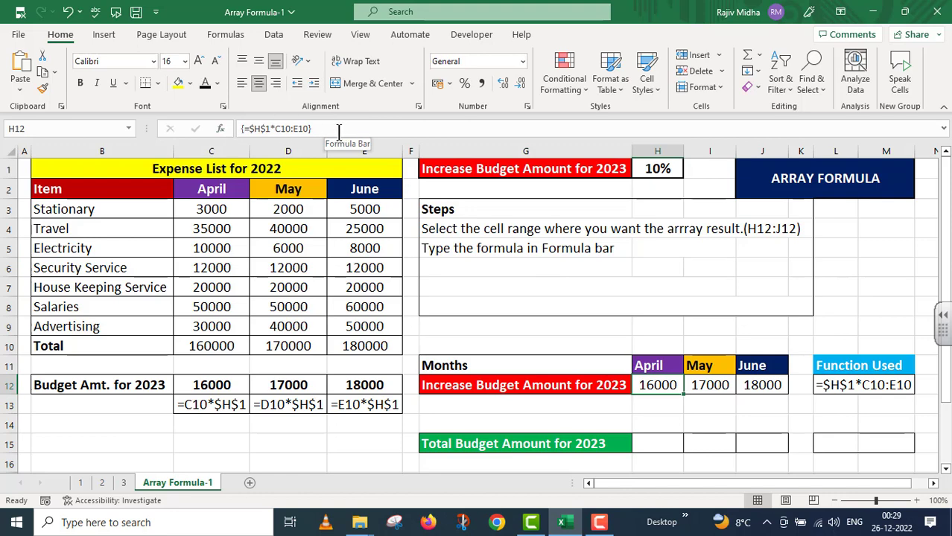
{"action": "left_click", "coordinate": [428, 263]}
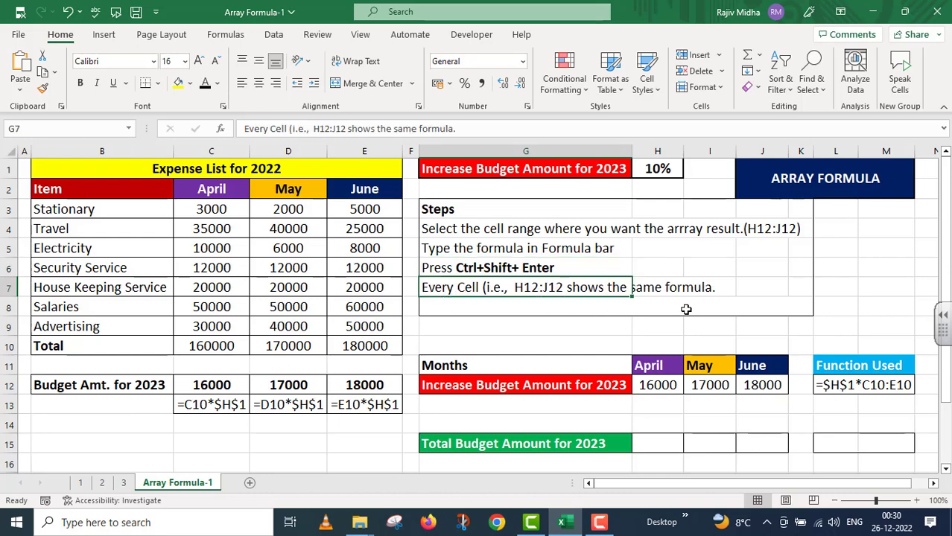
Step: Check the array formula in H12 and reveal the hidden curly bracket note in G8 with a black font color
{"action": "double_click", "coordinate": [659, 381]}
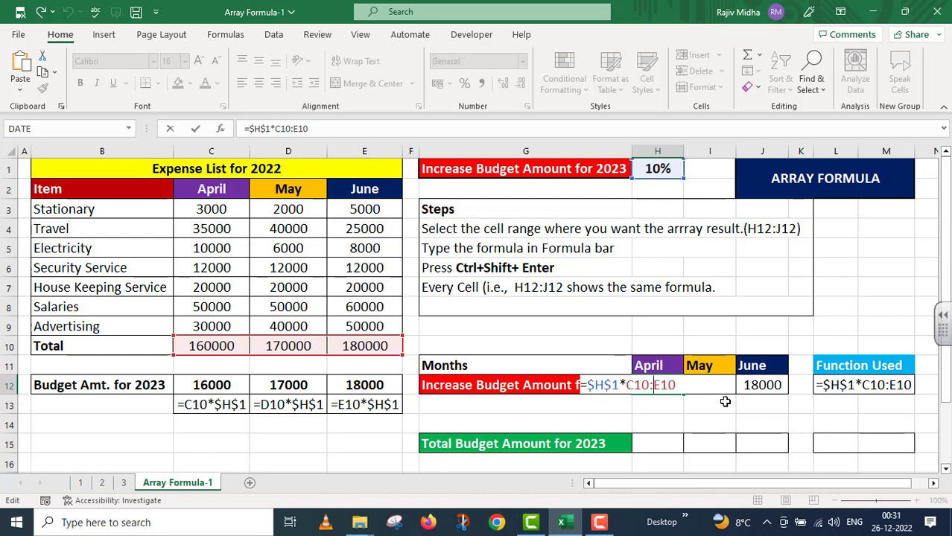
{"action": "key", "text": "ctrl+shift+Return"}
{"action": "left_click", "coordinate": [544, 307]}
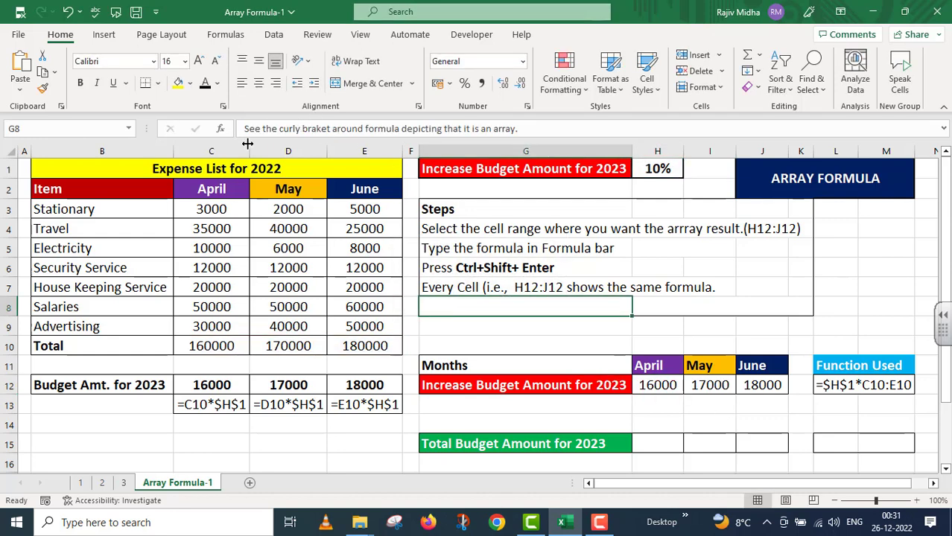
{"action": "key", "text": "Down"}
{"action": "key", "text": "Down"}
{"action": "key", "text": "Down"}
{"action": "key", "text": "Down"}
{"action": "key", "text": "Right"}
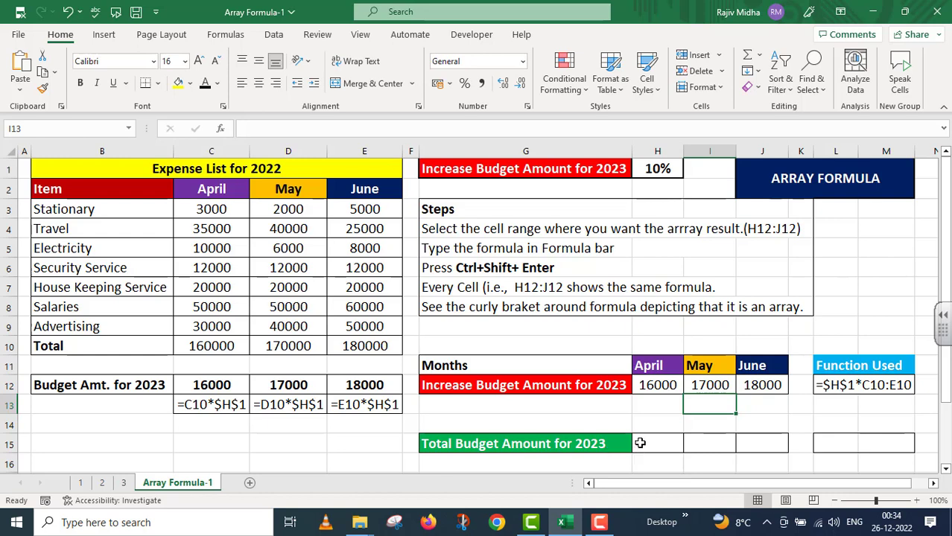
Step: Fill the total 2023 budget amounts in H15:J15 with the single array formula =C10:E10+H12:J12
{"action": "left_click_drag", "start_coordinate": [640, 442], "coordinate": [750, 443]}
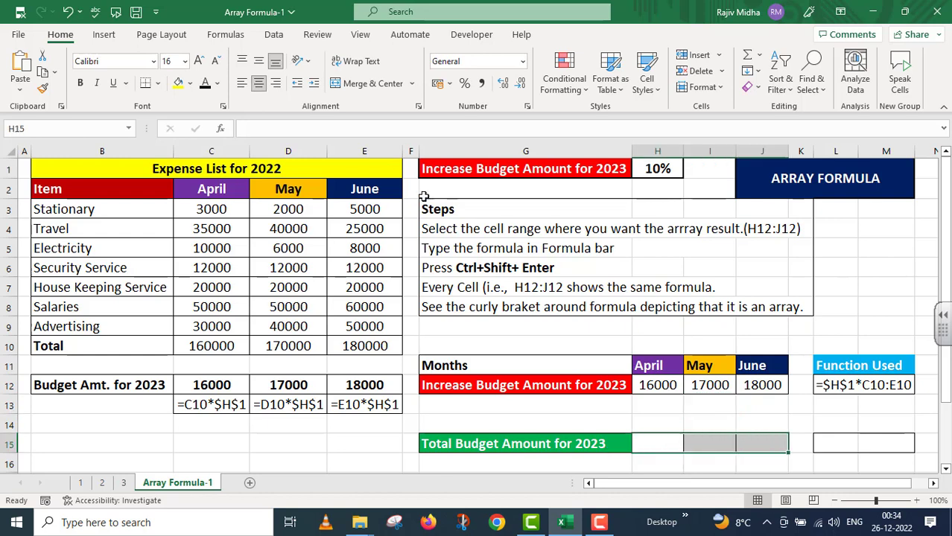
{"action": "left_click", "coordinate": [277, 129]}
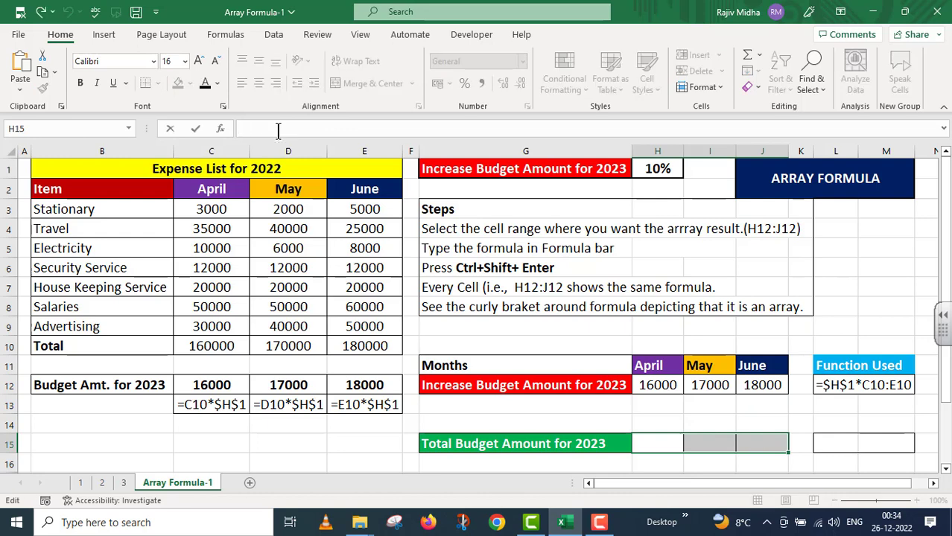
{"action": "type", "text": "="}
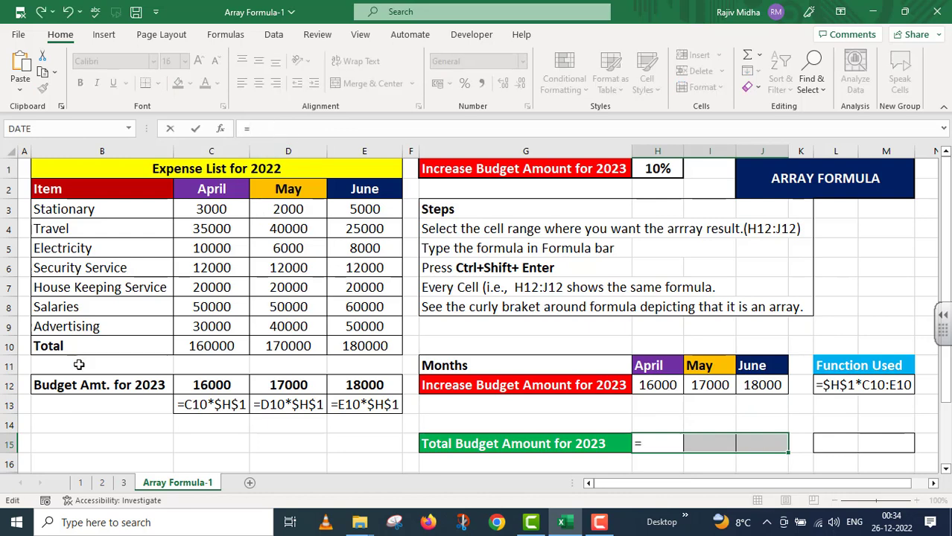
{"action": "left_click_drag", "start_coordinate": [237, 346], "coordinate": [349, 347]}
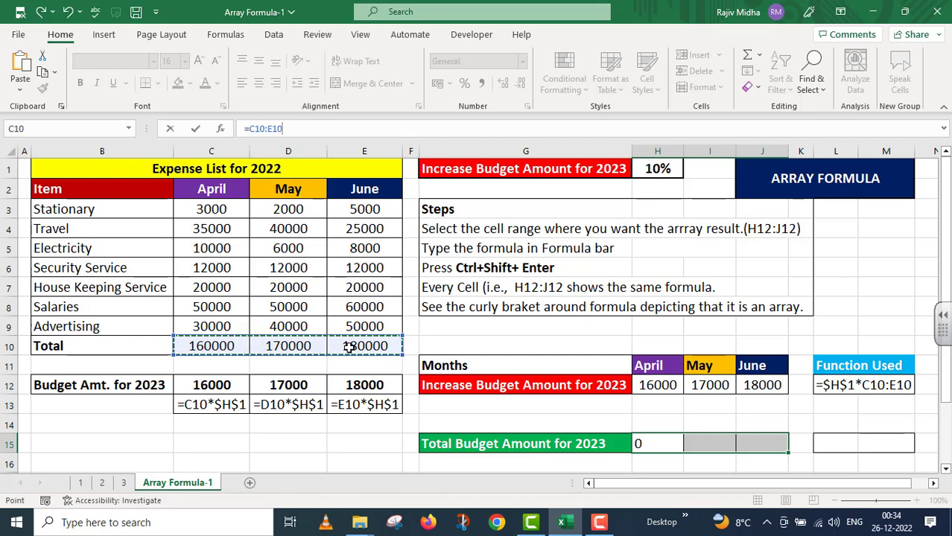
{"action": "type", "text": "+"}
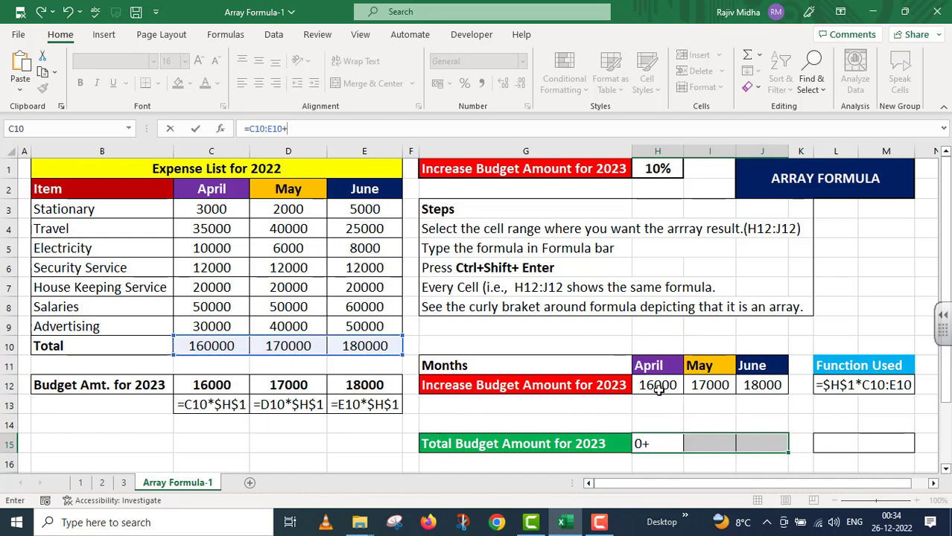
{"action": "left_click_drag", "start_coordinate": [644, 385], "coordinate": [745, 384]}
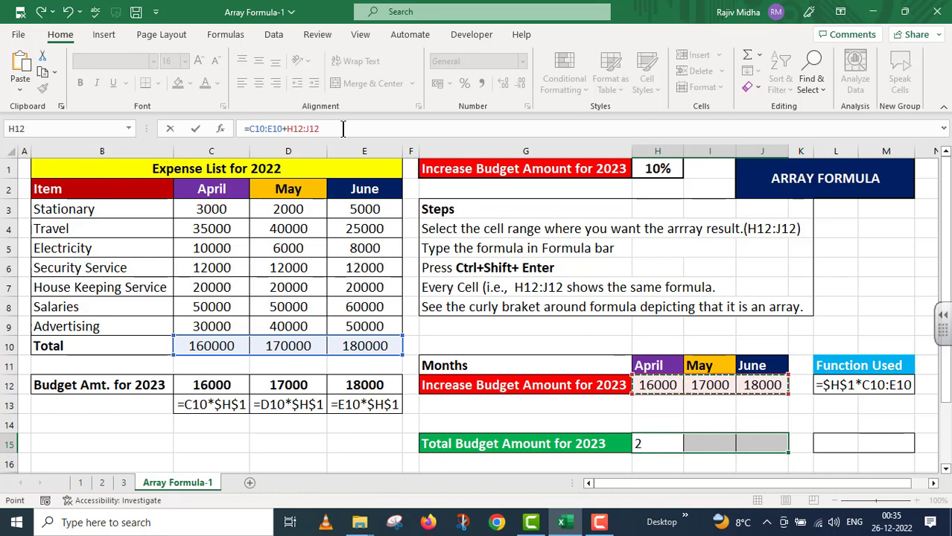
{"action": "key", "text": "ctrl+shift+Return"}
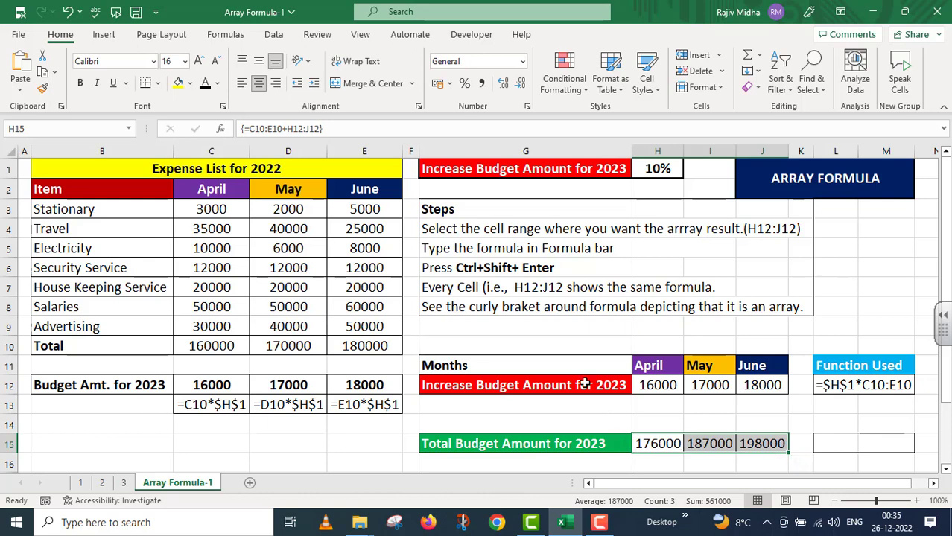
Step: Show the total budget array formula as the text =C10:E10+H12:J12 in L15
{"action": "triple_click", "coordinate": [353, 128]}
{"action": "key", "text": "ctrl+c"}
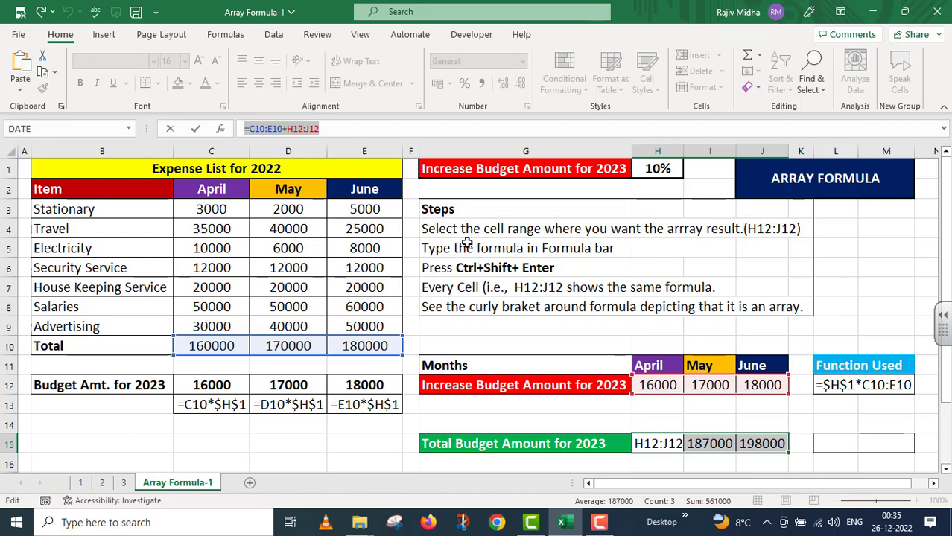
{"action": "key", "text": "ctrl+shift+Return"}
{"action": "left_click", "coordinate": [854, 450]}
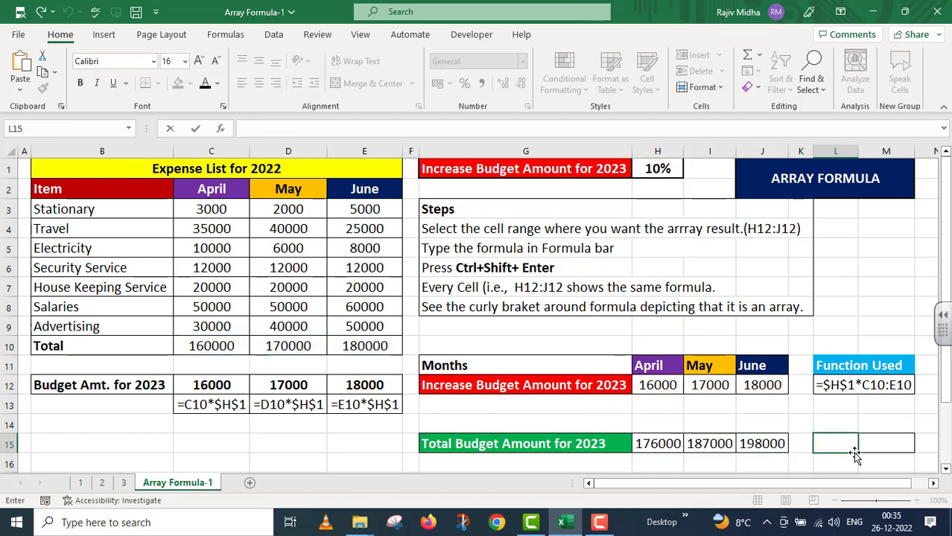
{"action": "key", "text": "ctrl+v"}
{"action": "left_click", "coordinate": [818, 444]}
{"action": "type", "text": "'"}
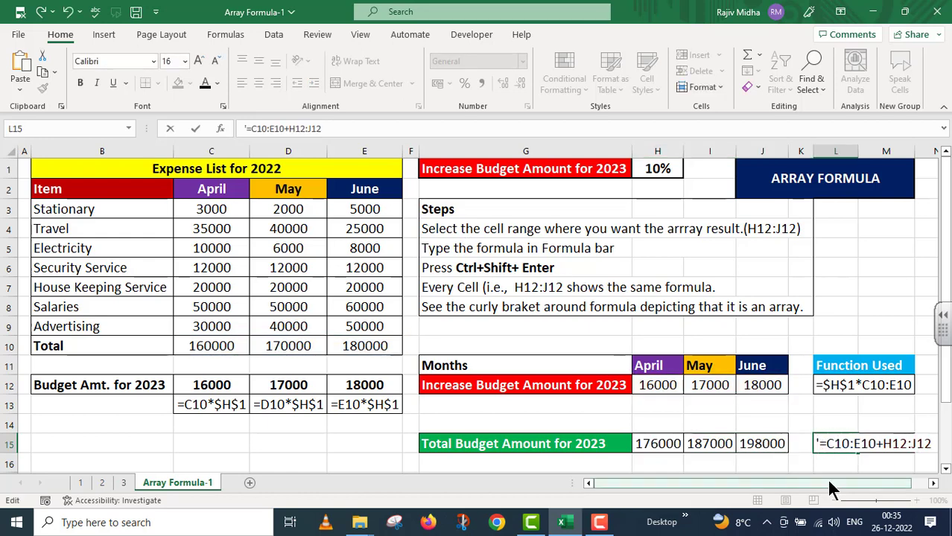